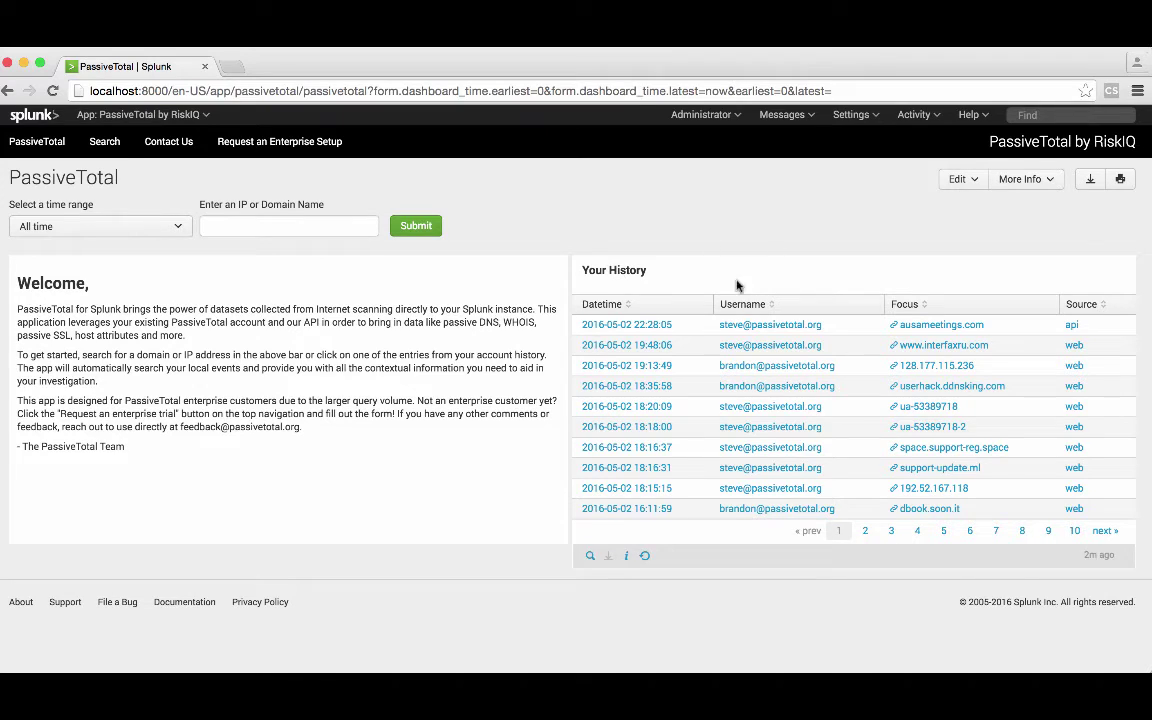
Step: Look up ausameetings.com in the PassiveTotal dashboard's IP/Domain field
left_click(268, 223)
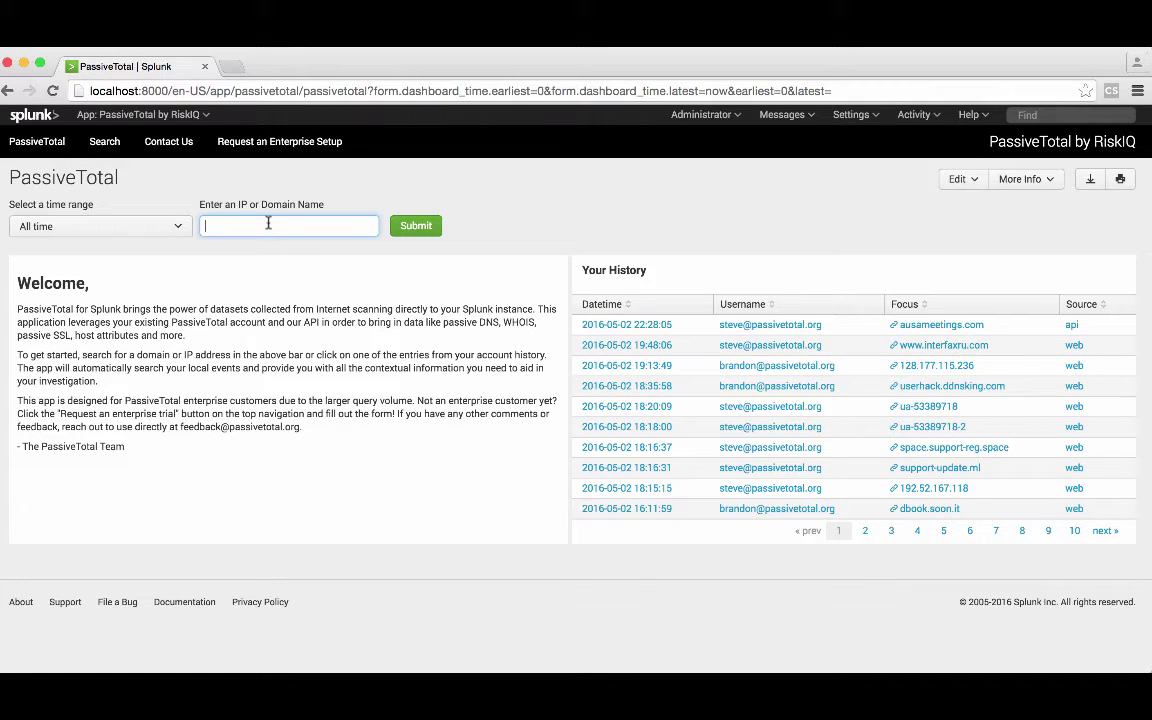
type("ausameetings.com")
key("Return")
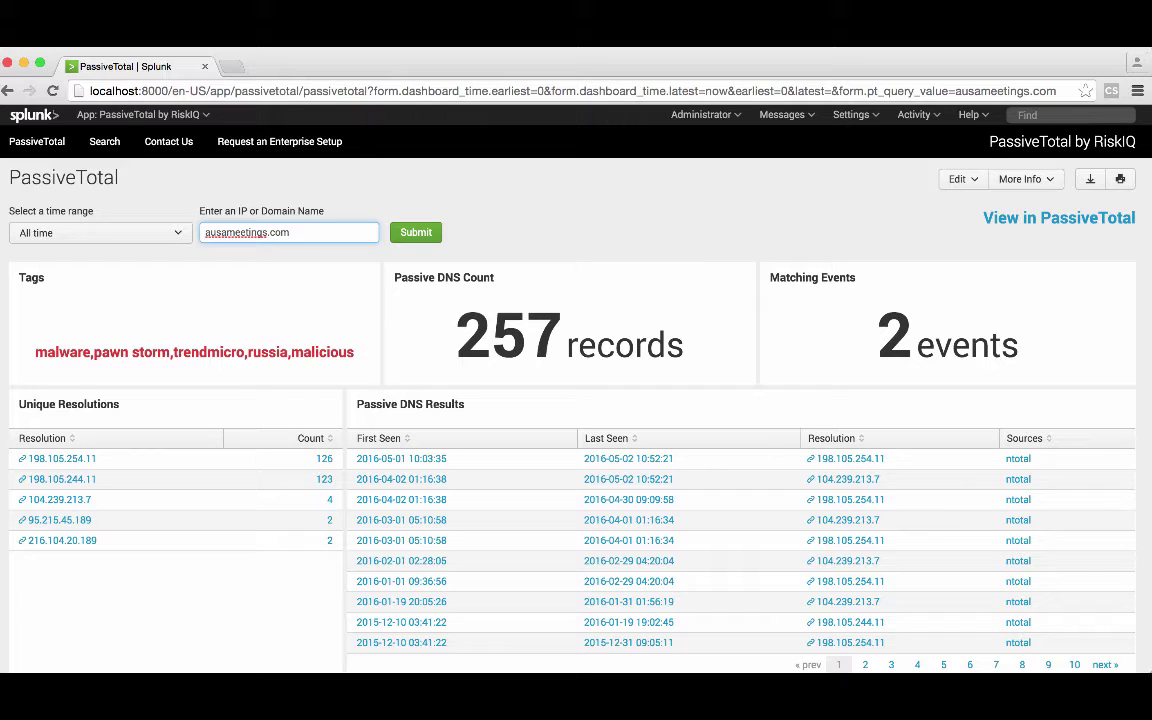
mouse_move(248, 283)
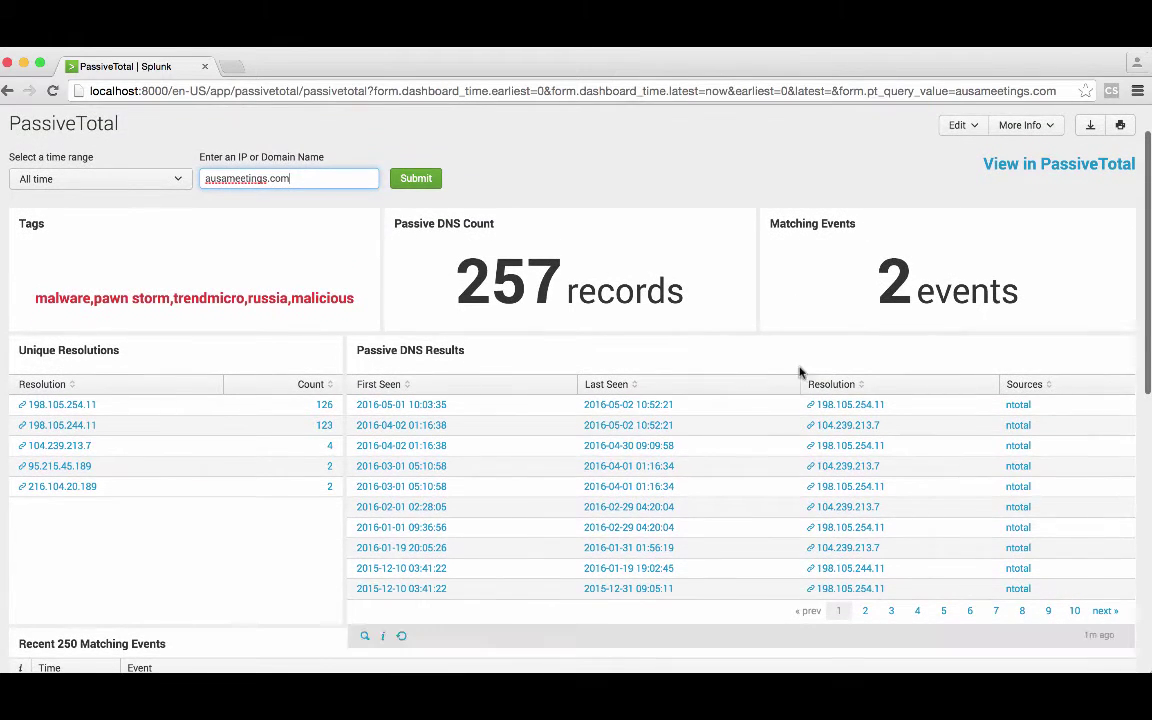
scroll(820, 316, "down", 3)
scroll(712, 411, "down", 1)
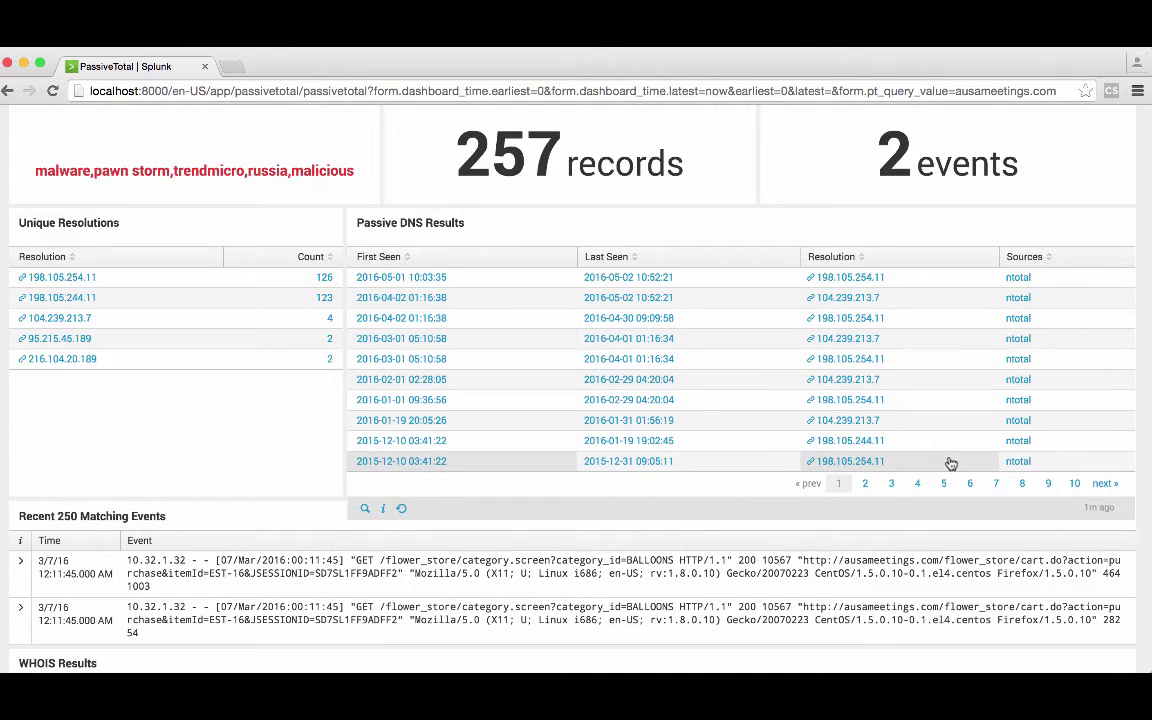
scroll(948, 463, "down", 3)
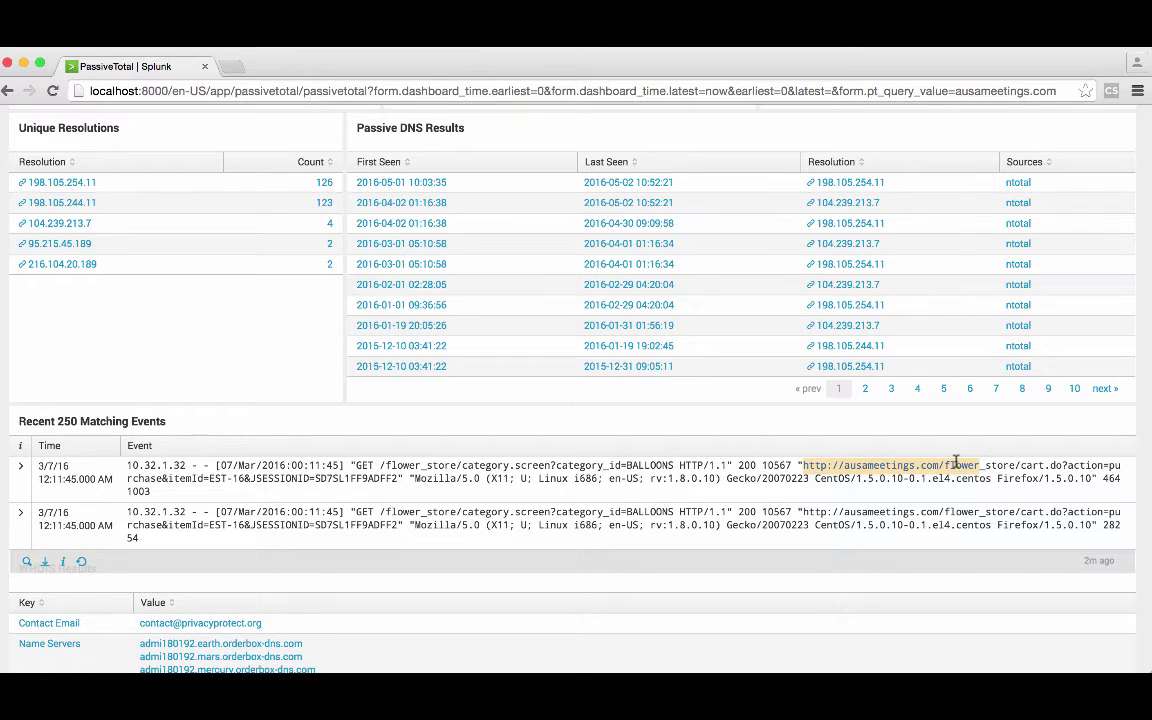
scroll(955, 463, "down", 5)
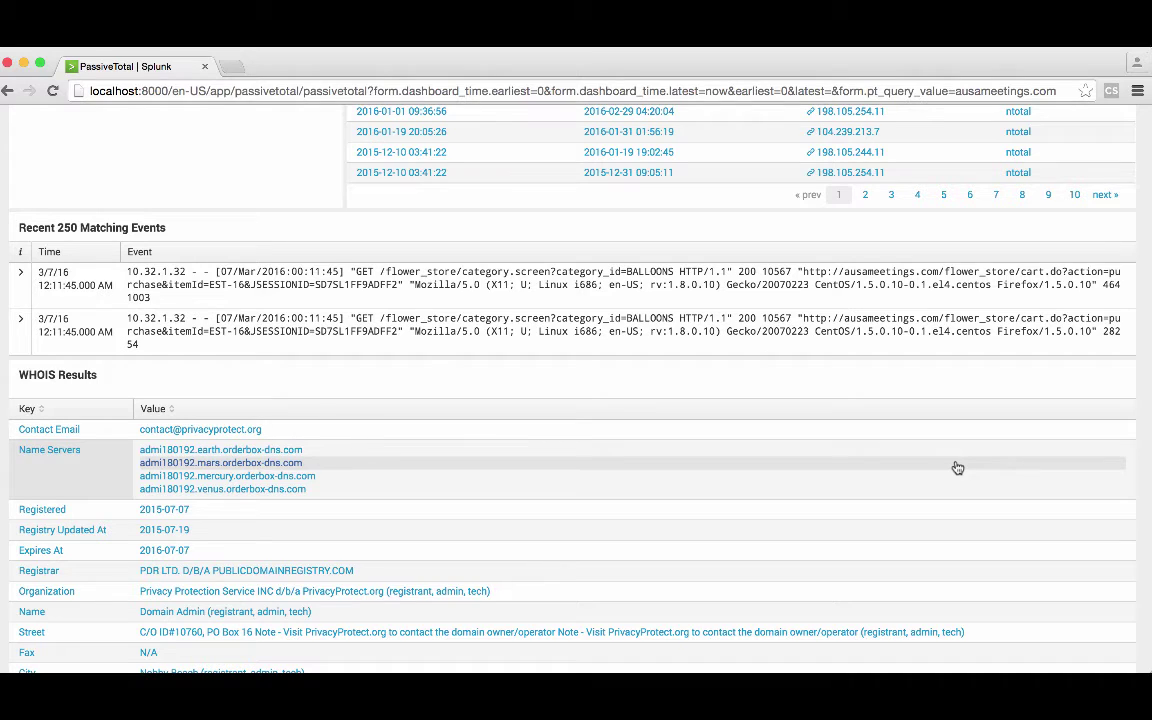
scroll(957, 468, "up", 3)
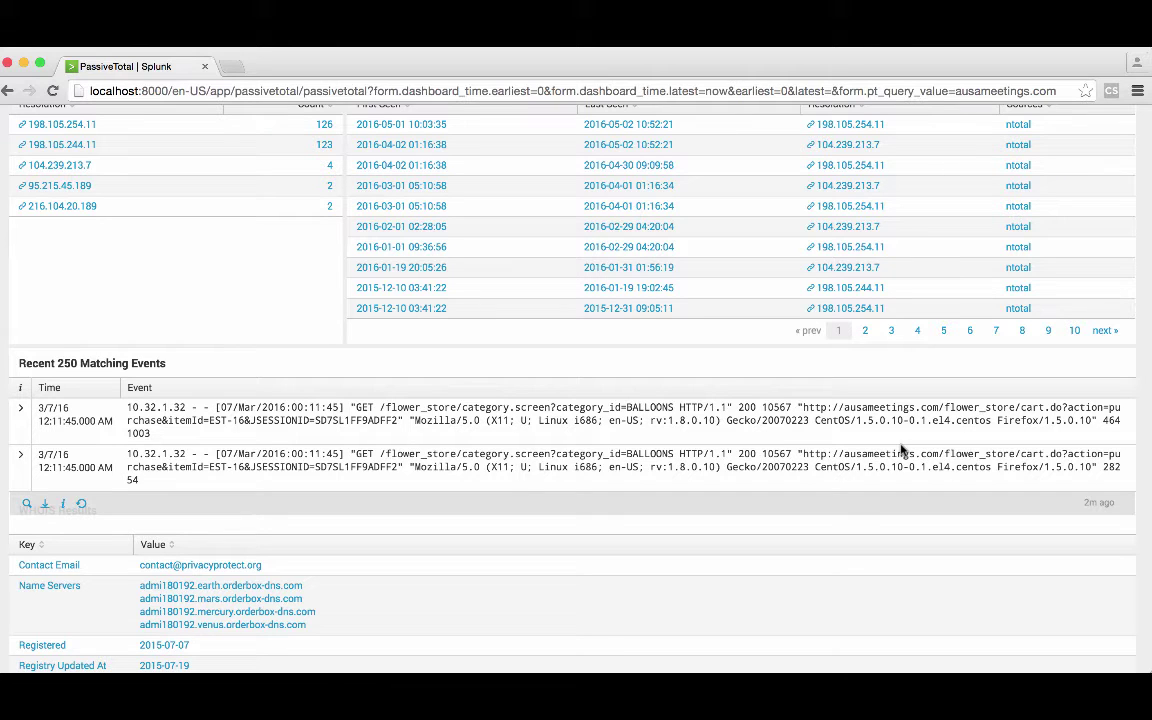
left_click(937, 407)
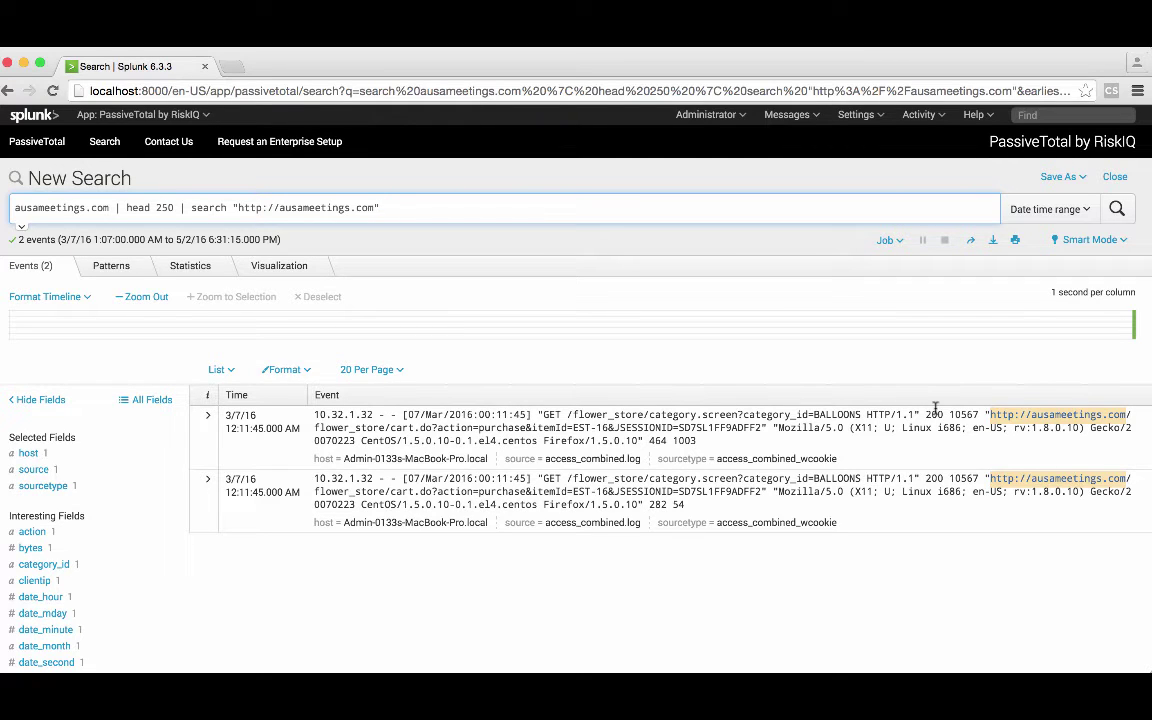
Step: Append | ptpdns query="ausameetings.com" to the search and run it
type("|")
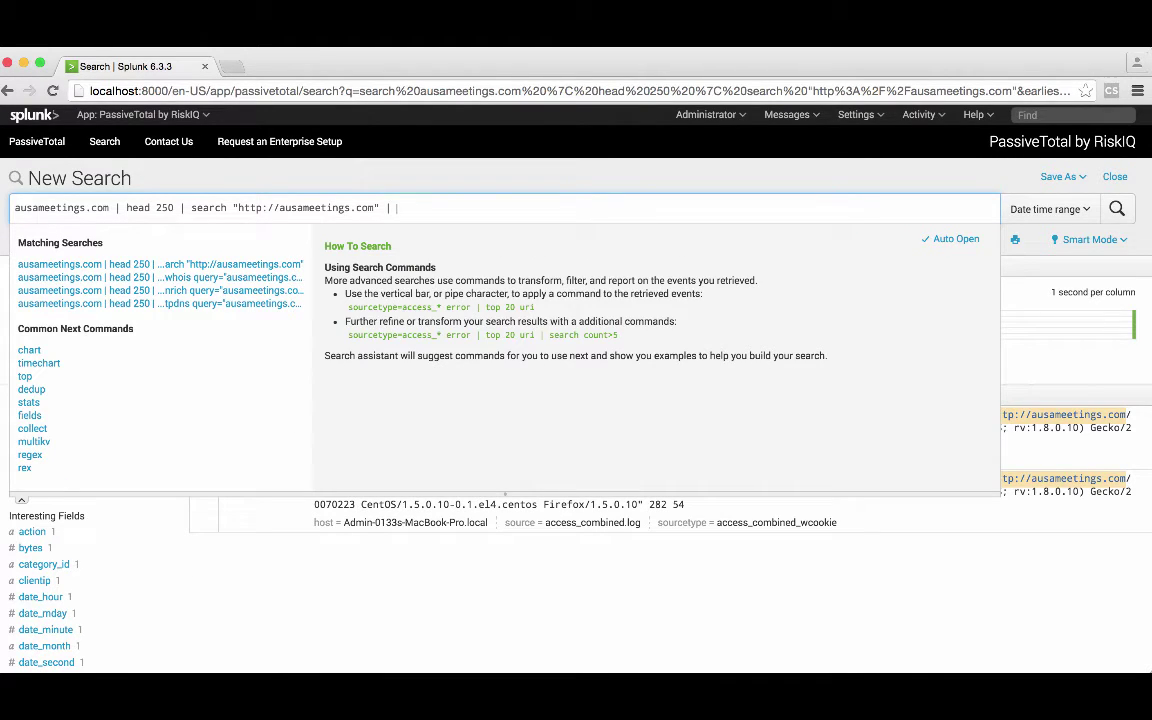
type(" ptpd")
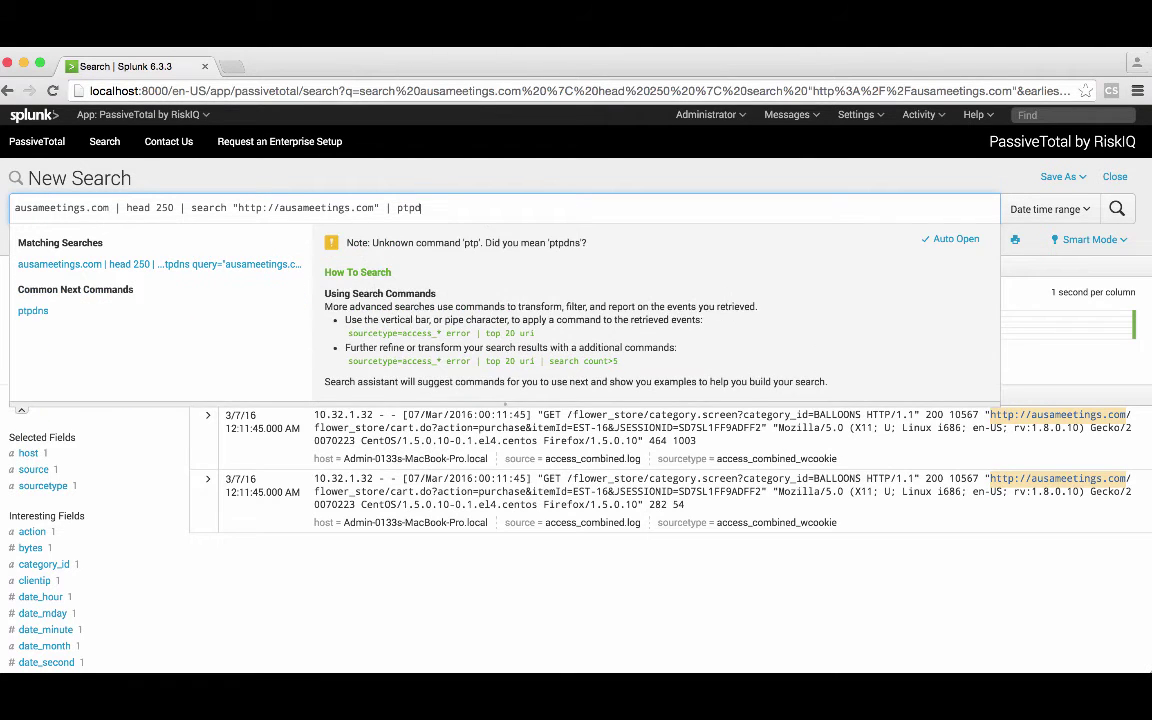
type("ns quer")
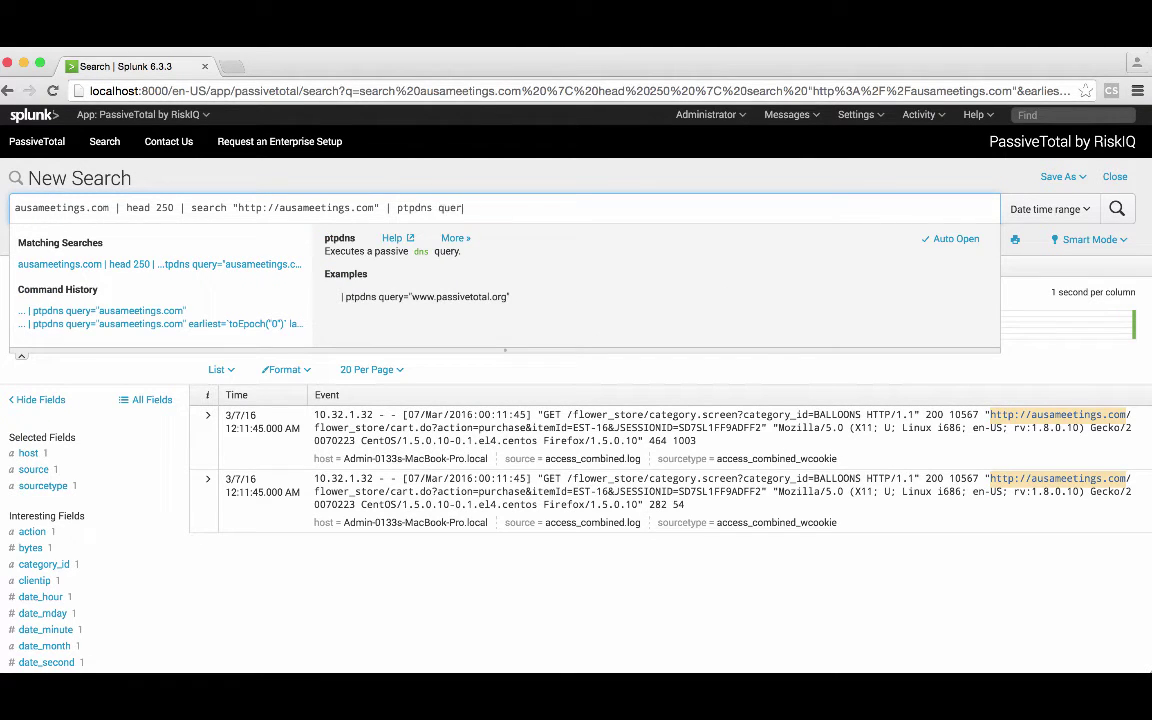
type("y=\"ausameetins")
type("s.com\"")
key("Return")
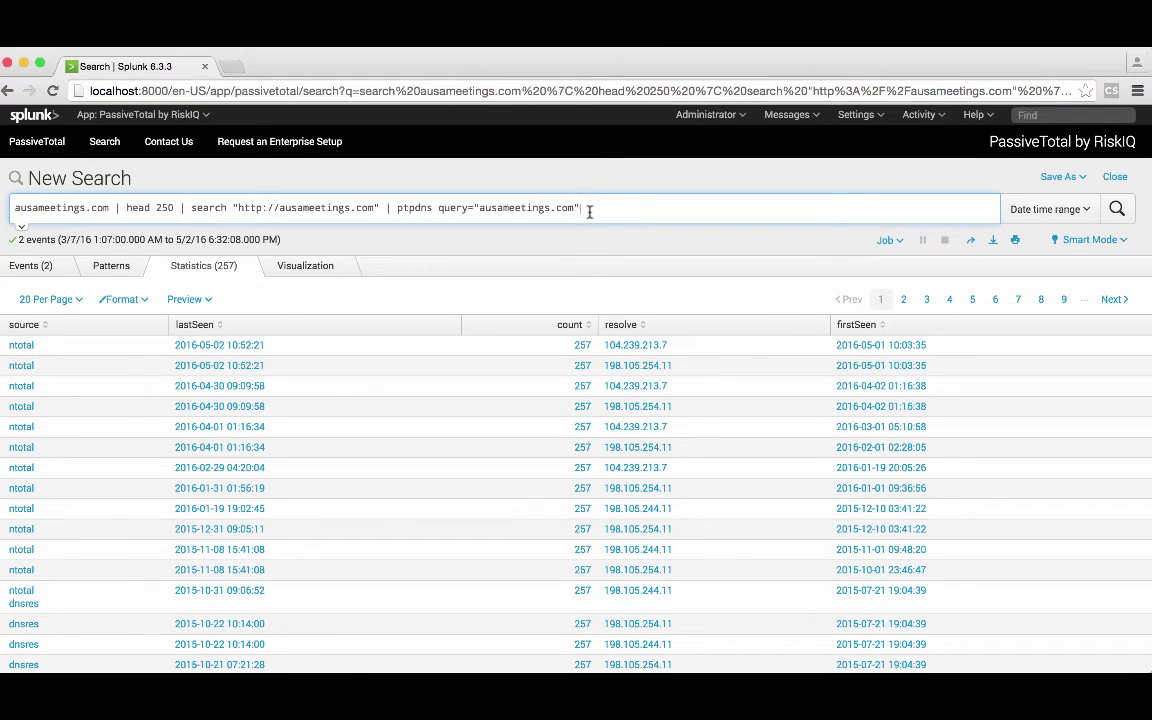
Step: Replace ptpdns with ptenrich in the search and rerun it
left_click_drag(434, 209, 404, 210)
type("tpdn")
key("BackSpace")
key("BackSpace")
key("BackSpace")
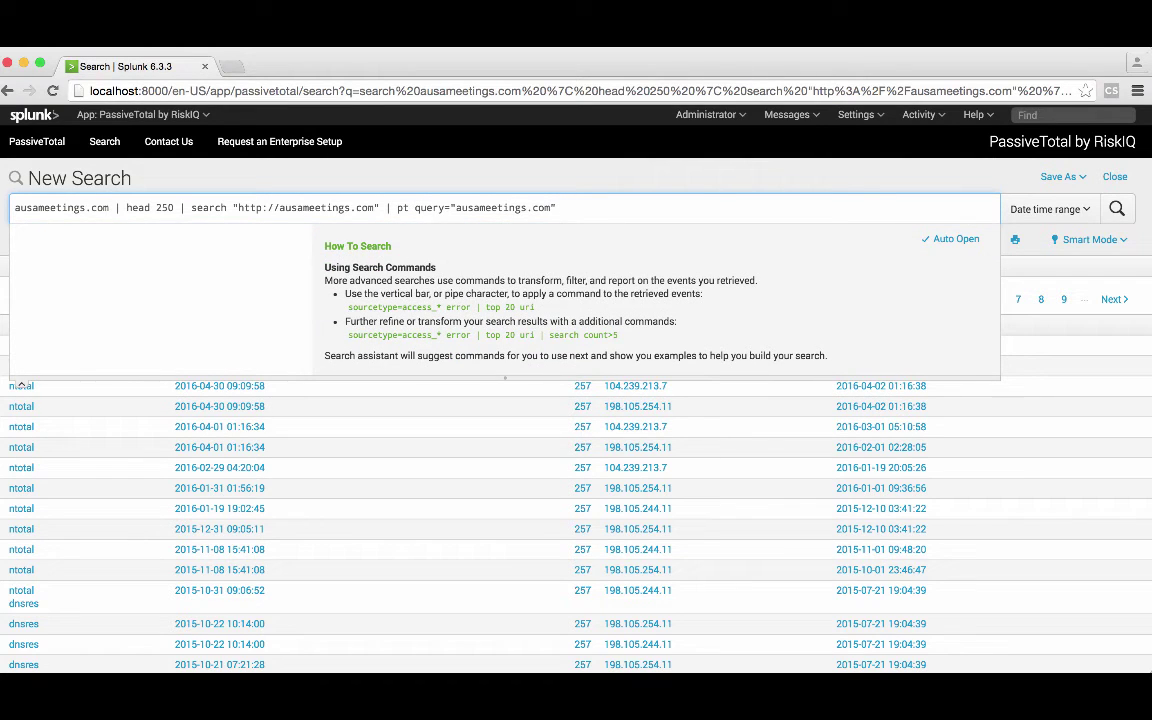
type("enrich")
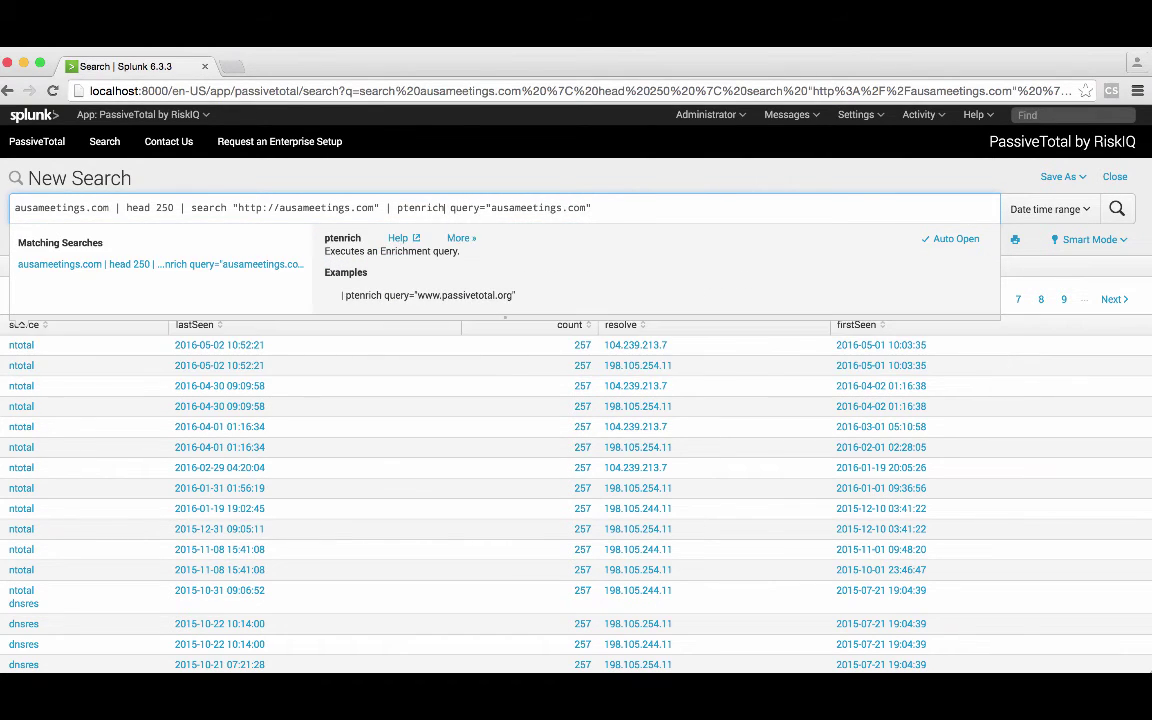
key("Return")
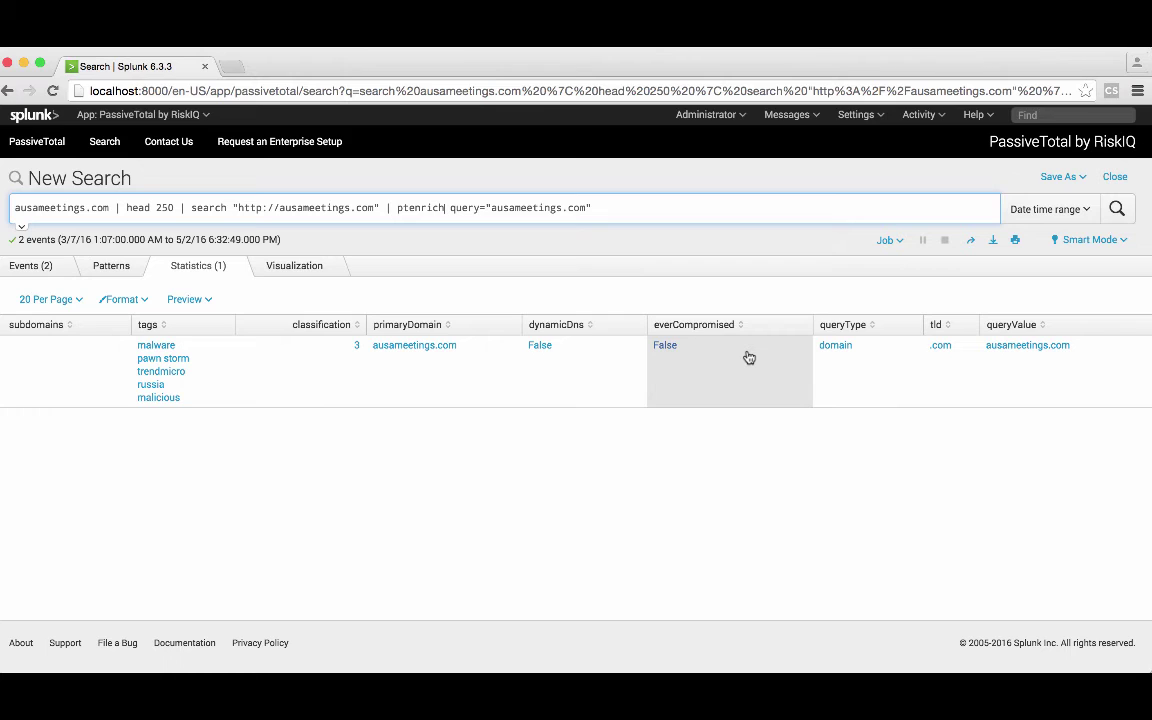
Step: Change the command to ptwhois, rerun it, and review the 16 WHOIS rows
key("BackSpace")
key("BackSpace")
key("BackSpace")
key("BackSpace")
key("BackSpace")
key("BackSpace")
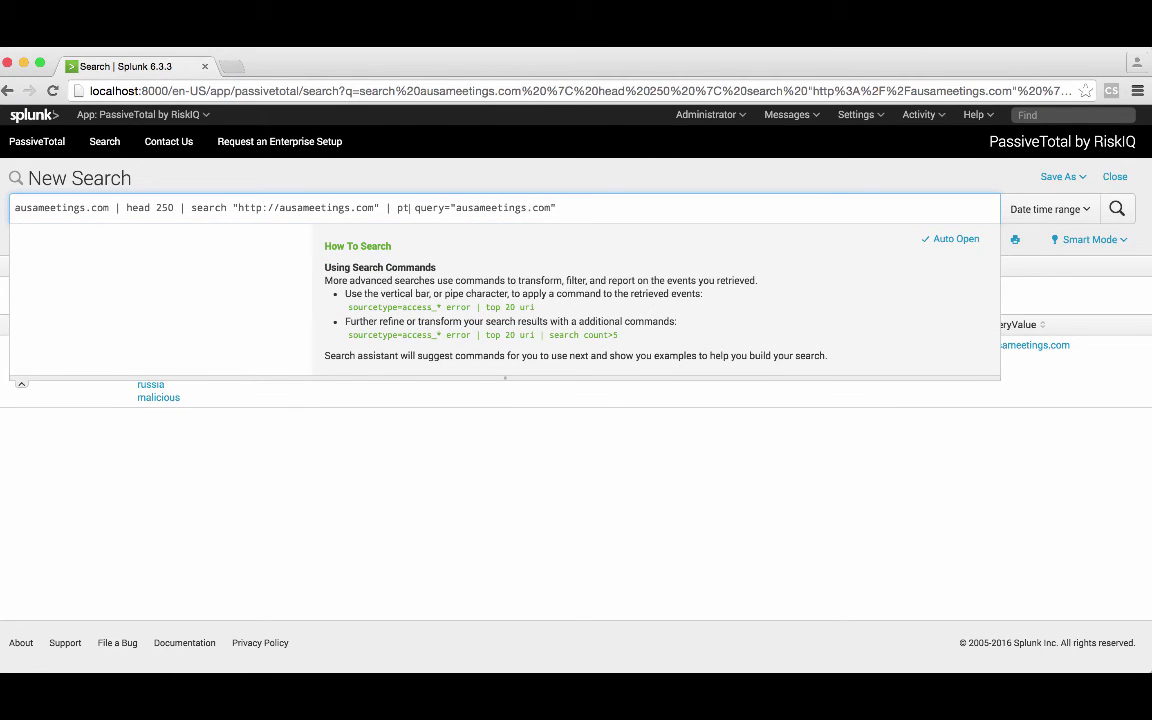
type("whois")
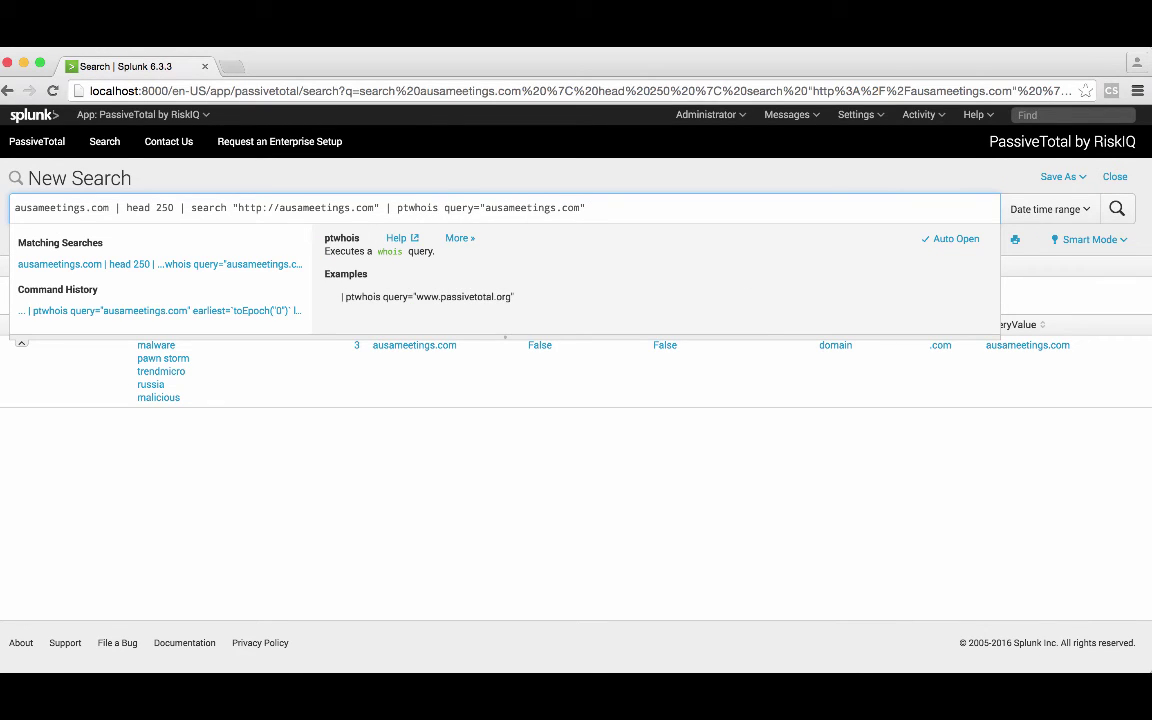
key("Return")
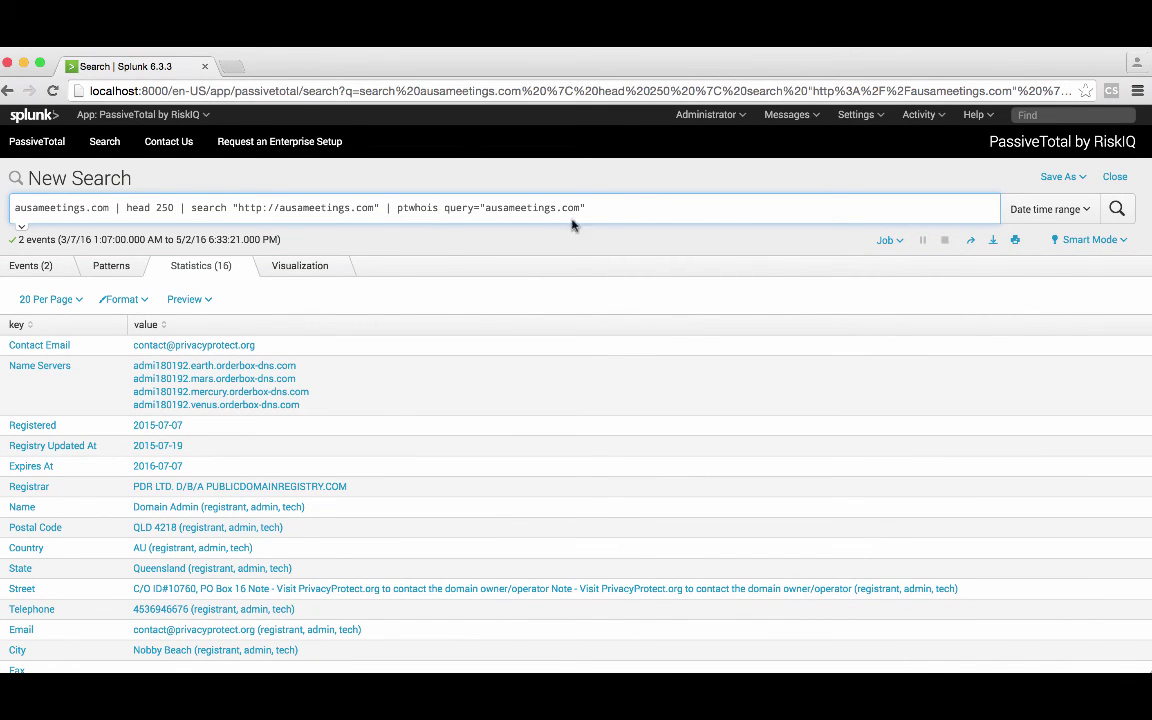
scroll(640, 366, "down", 2)
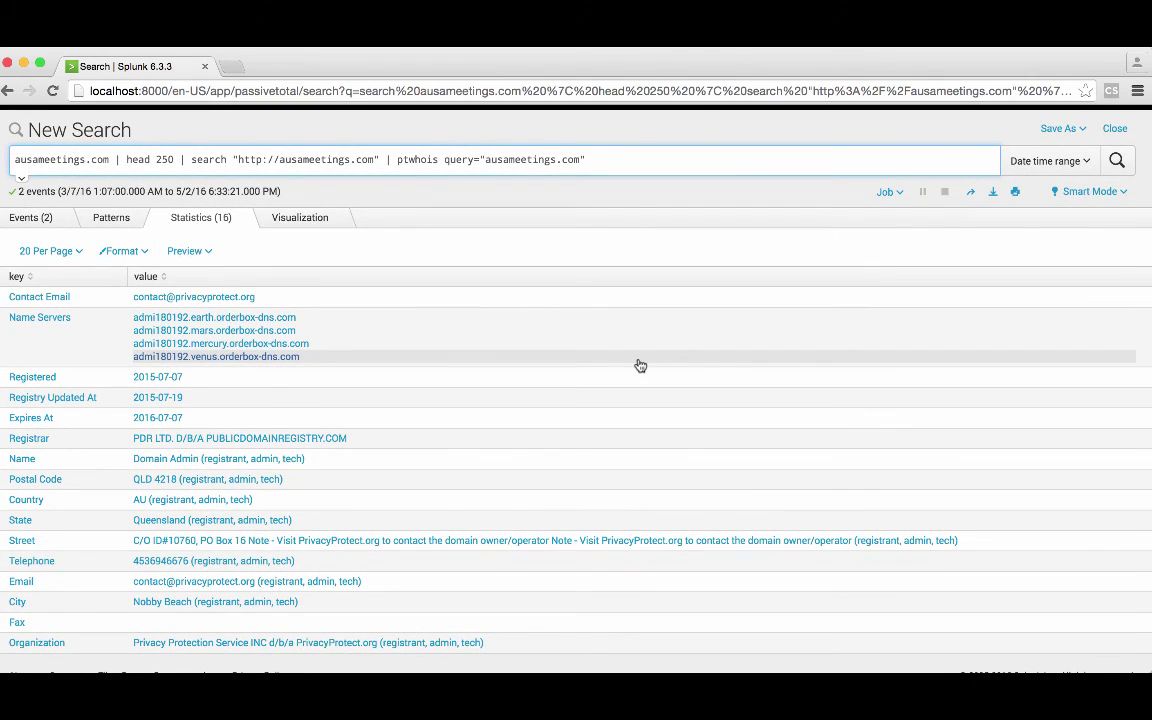